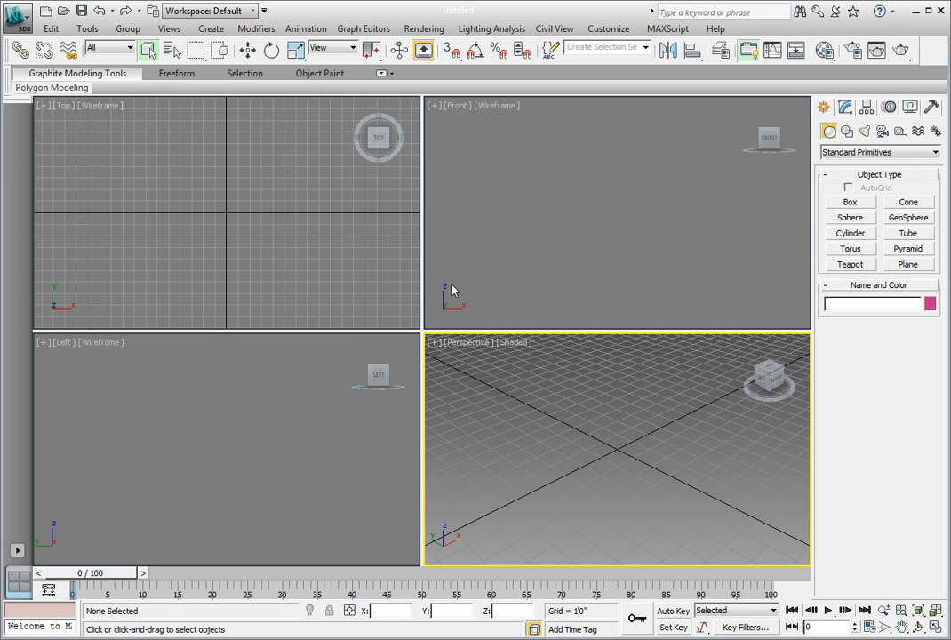
Step: Open the scene Ch04_RTT_01.max from the CH 04 folder and select the RTT Objects selection set
{"action": "left_click", "coordinate": [16, 18]}
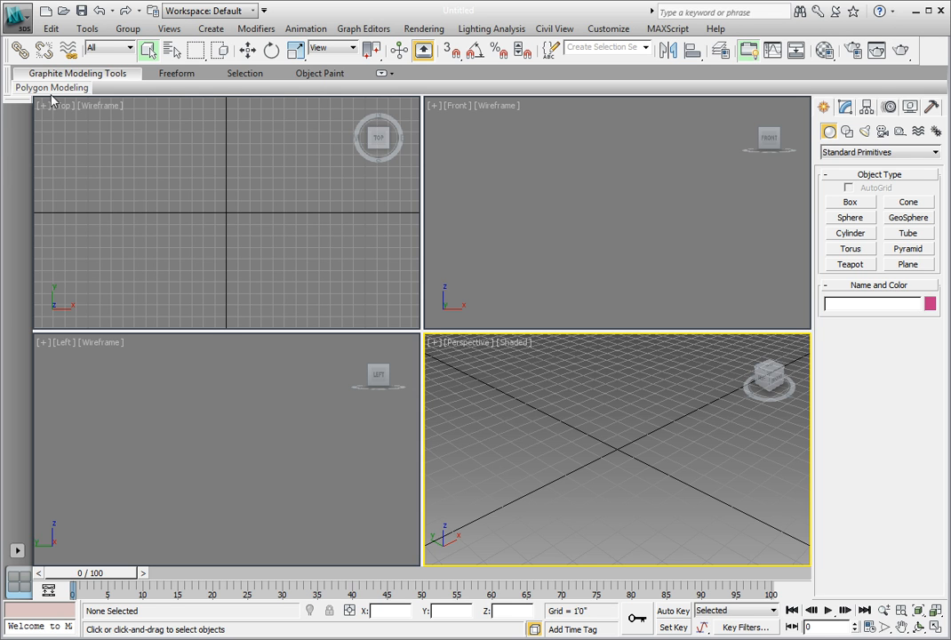
{"action": "left_click", "coordinate": [47, 113]}
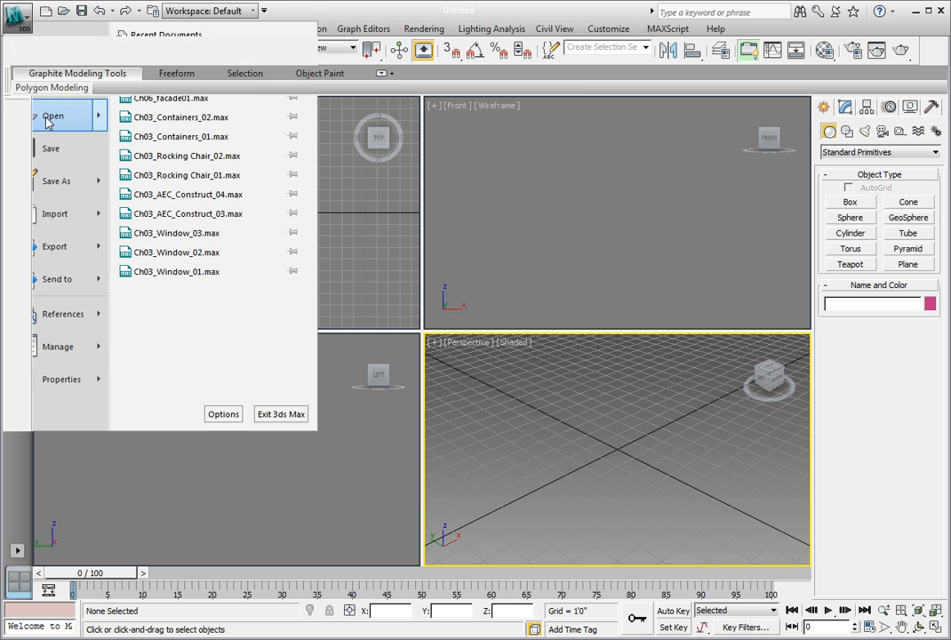
{"action": "double_click", "coordinate": [115, 161]}
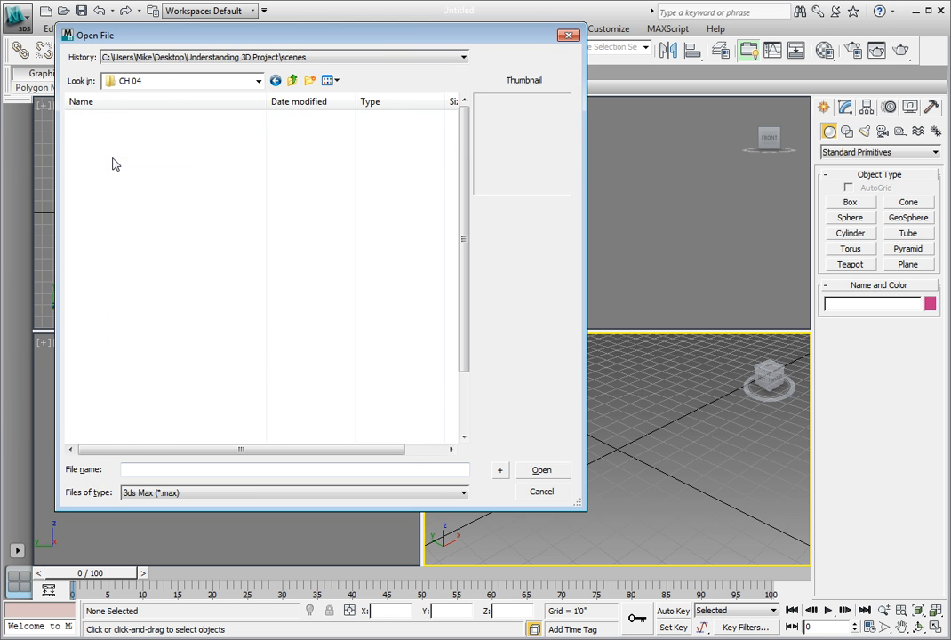
{"action": "left_click_drag", "start_coordinate": [465, 163], "coordinate": [464, 238]}
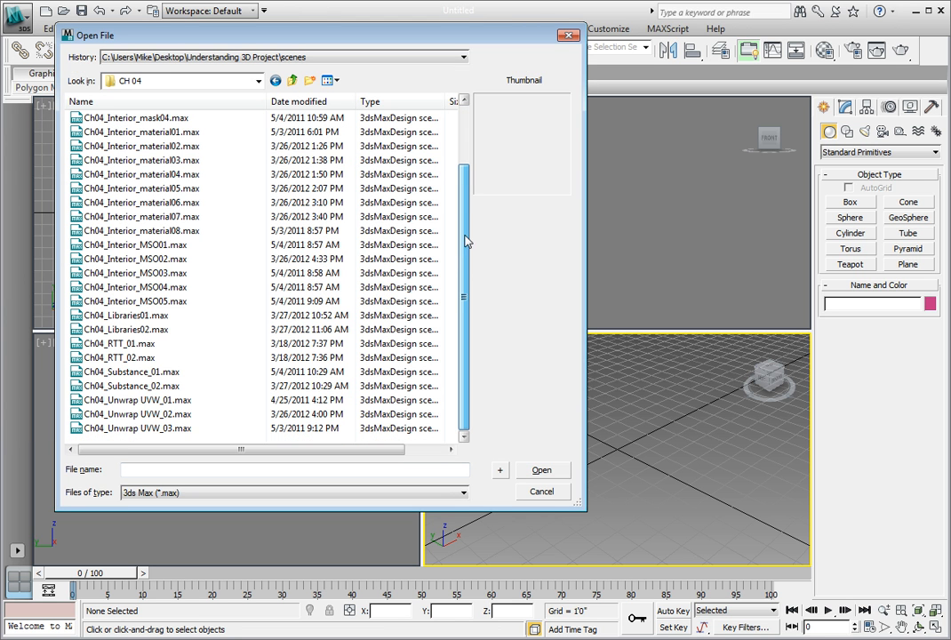
{"action": "double_click", "coordinate": [100, 344]}
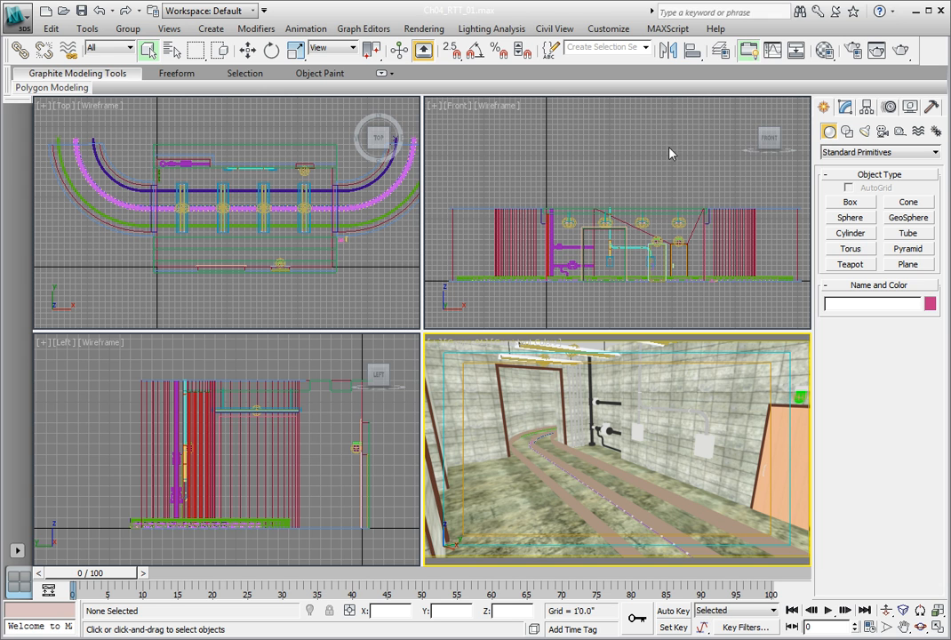
{"action": "left_click", "coordinate": [646, 48]}
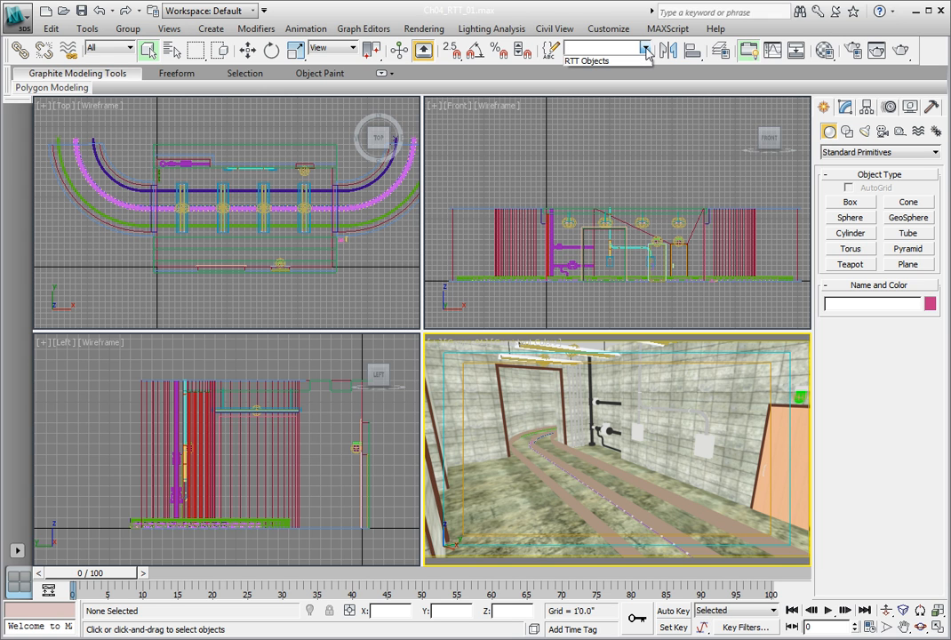
{"action": "left_click", "coordinate": [635, 62]}
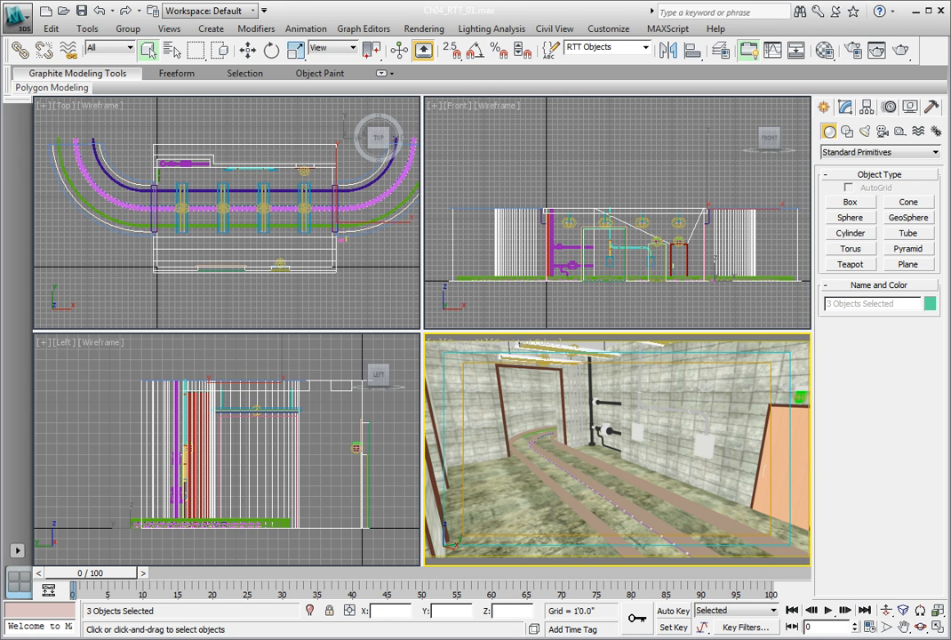
Step: Set the render output to save as themepark.jpg in the renderoutput folder, accepting the default JPEG settings
{"action": "left_click", "coordinate": [850, 52]}
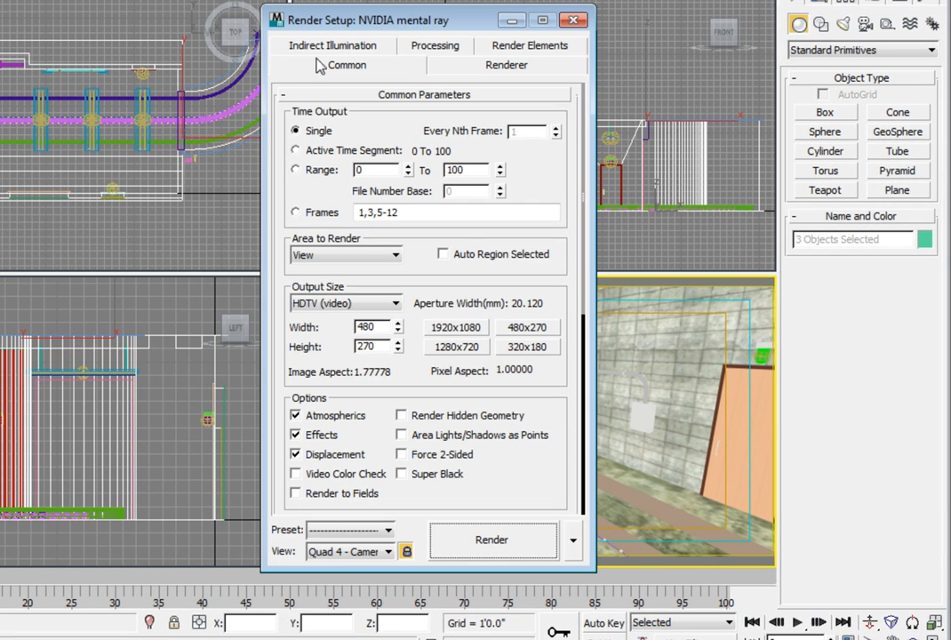
{"action": "left_click_drag", "start_coordinate": [535, 466], "coordinate": [589, 111]}
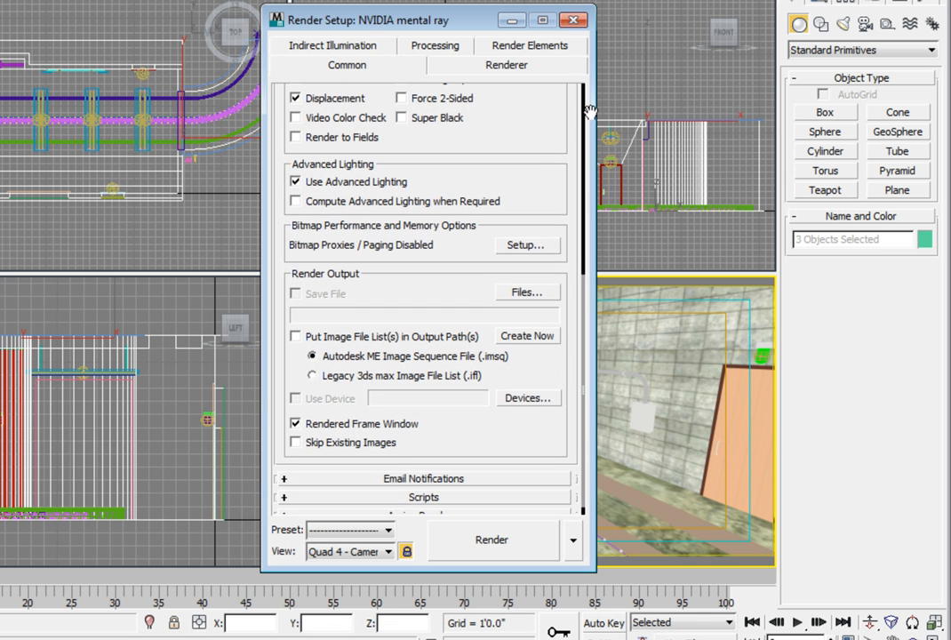
{"action": "left_click", "coordinate": [522, 295]}
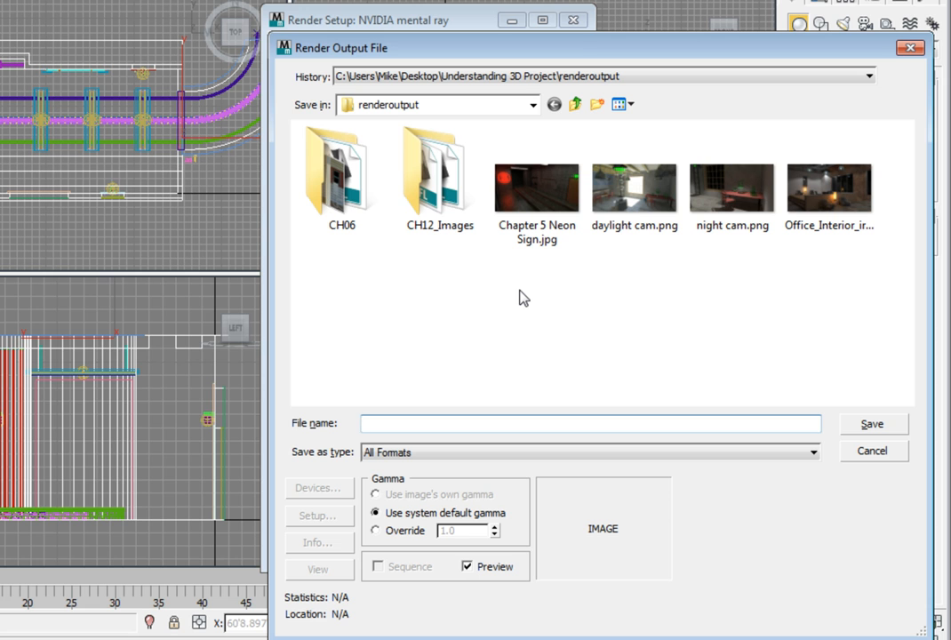
{"action": "type", "text": "themepark.jpg"}
{"action": "key", "text": "Return"}
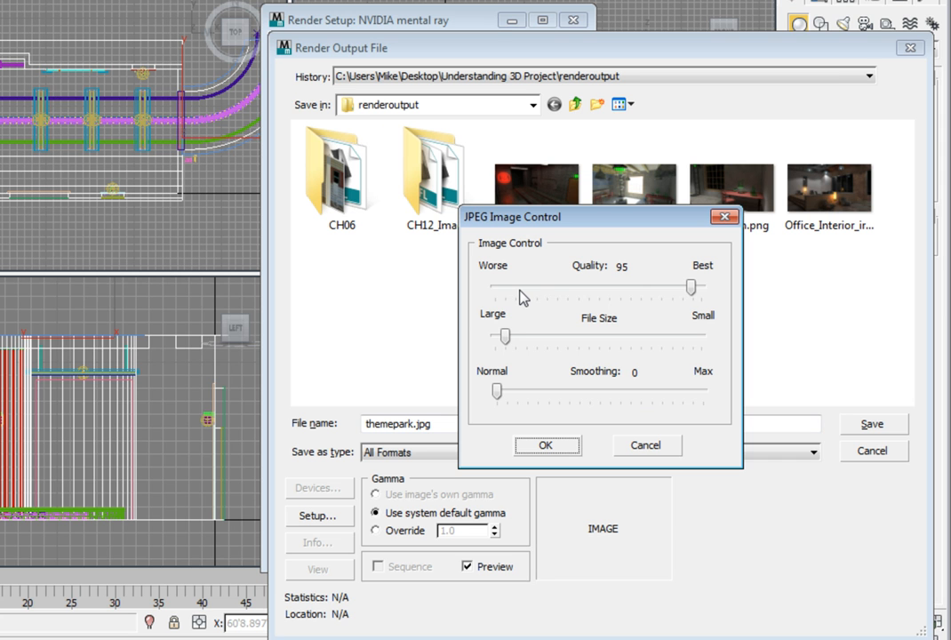
{"action": "left_click", "coordinate": [531, 445]}
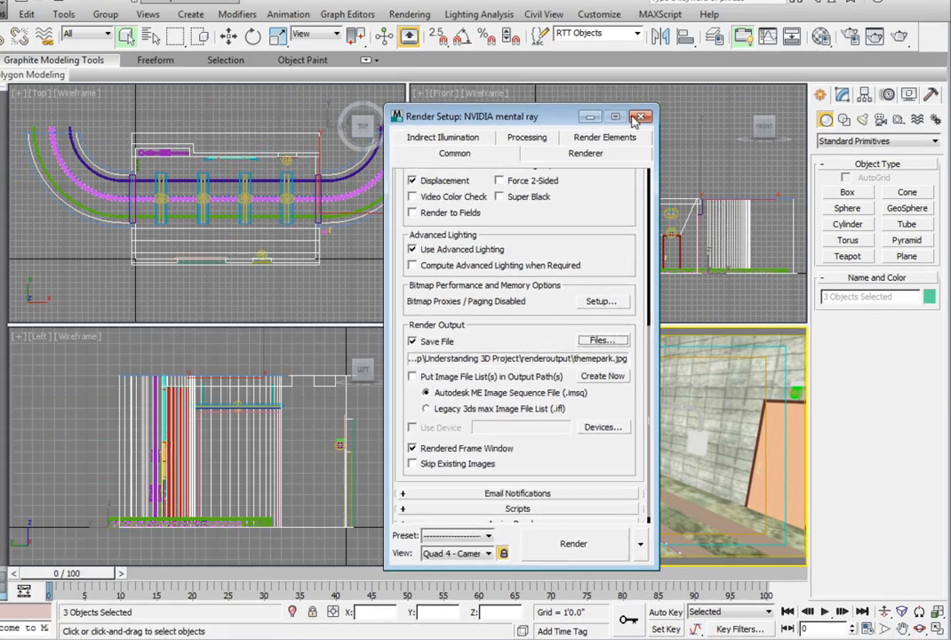
{"action": "left_click", "coordinate": [638, 117]}
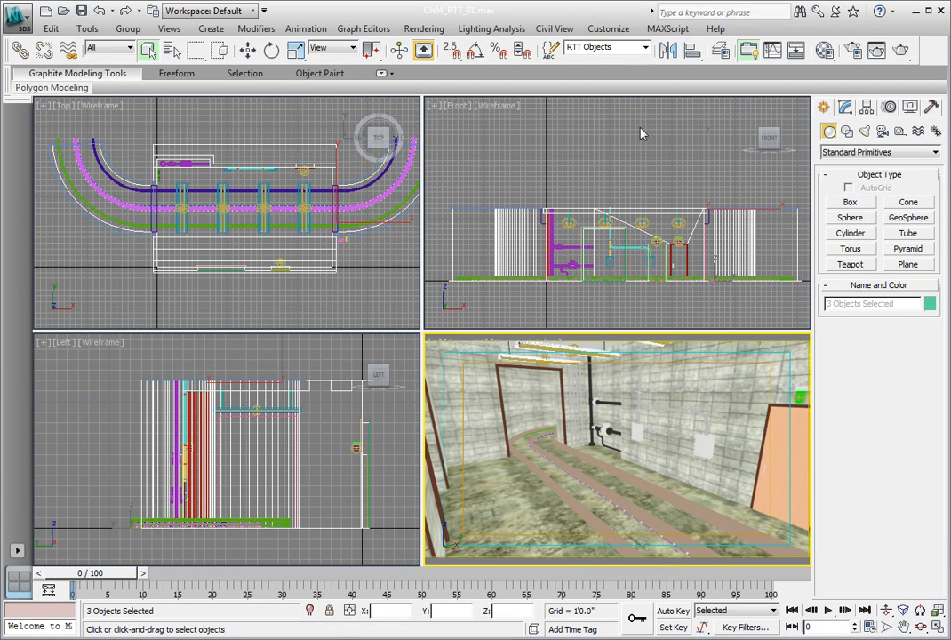
Step: Set up Render To Texture for the selected floor, ceiling and walls, adding a CompleteMap output element
{"action": "left_click", "coordinate": [418, 30]}
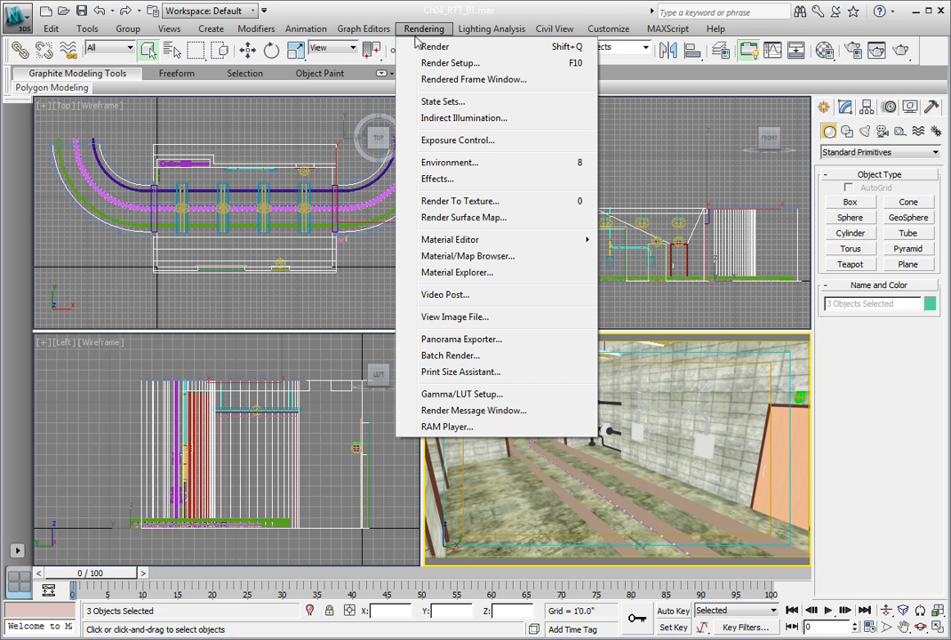
{"action": "left_click", "coordinate": [435, 201]}
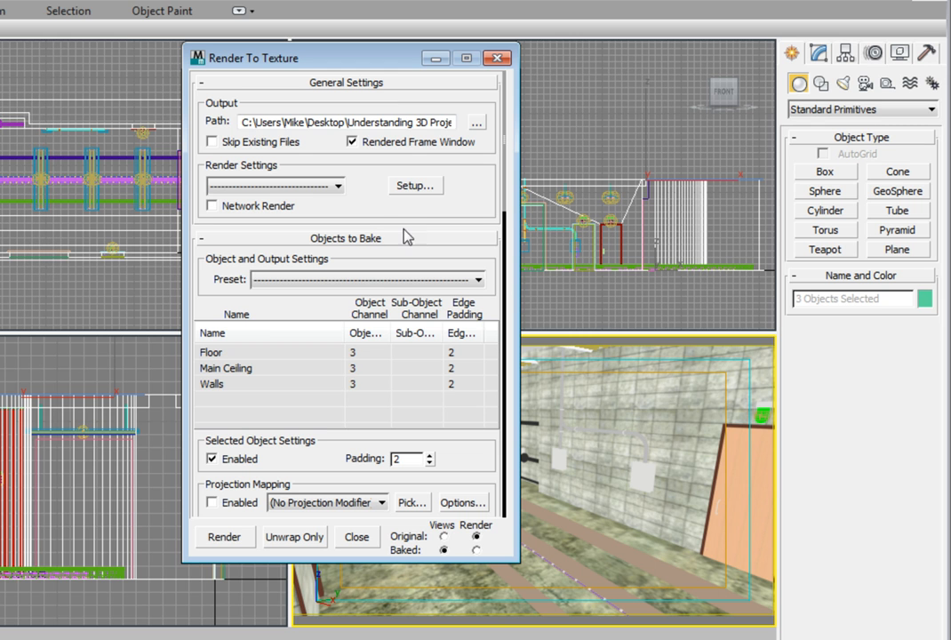
{"action": "left_click", "coordinate": [336, 187]}
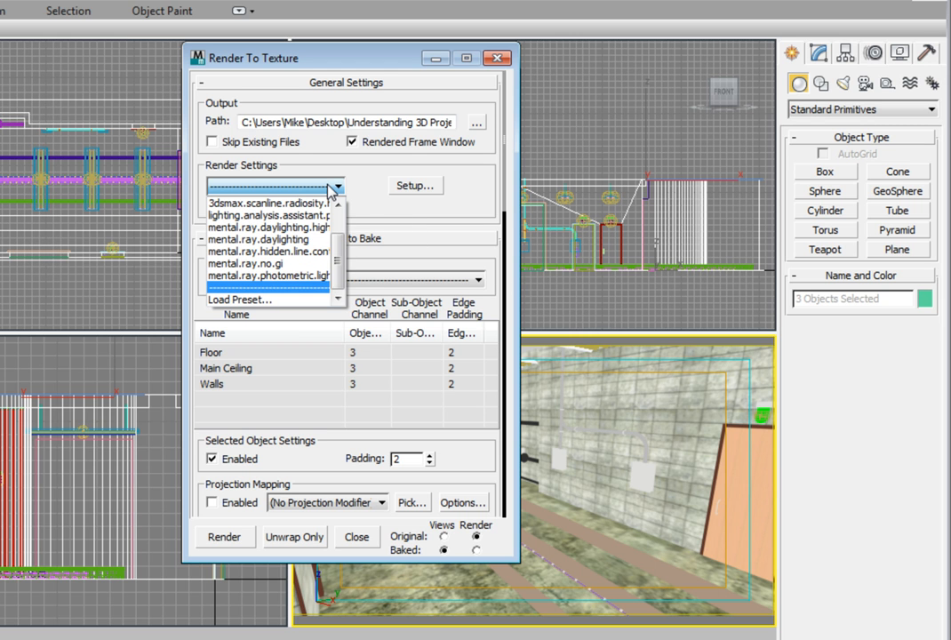
{"action": "left_click", "coordinate": [332, 188]}
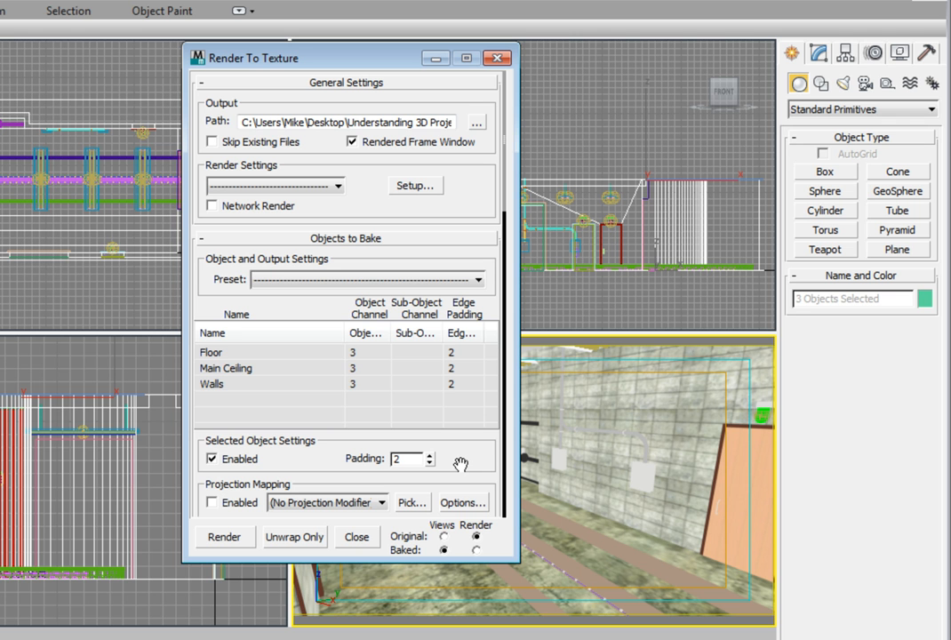
{"action": "left_click_drag", "start_coordinate": [459, 463], "coordinate": [467, 2]}
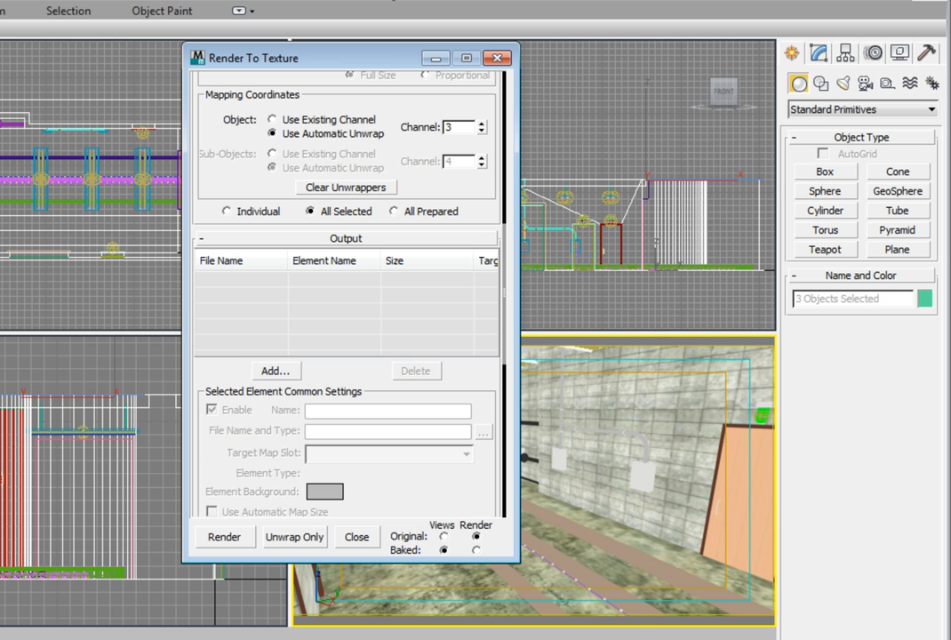
{"action": "left_click", "coordinate": [274, 372]}
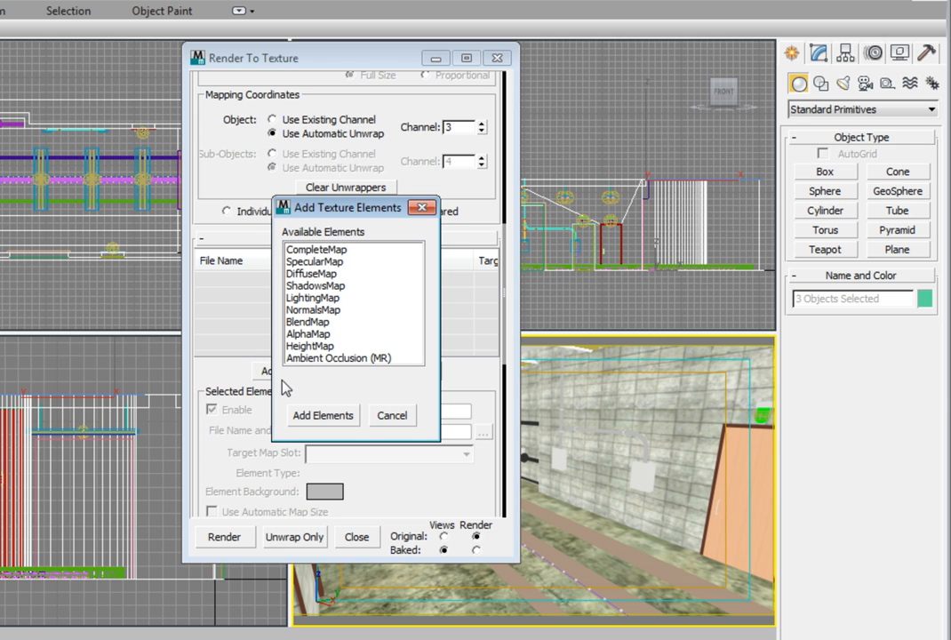
{"action": "left_click", "coordinate": [313, 249]}
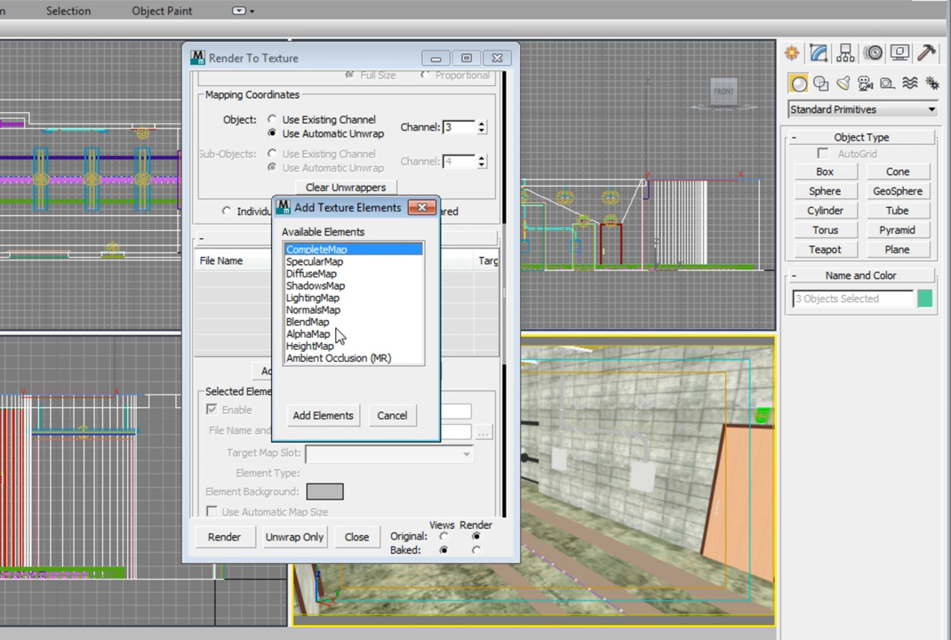
{"action": "left_click", "coordinate": [323, 415]}
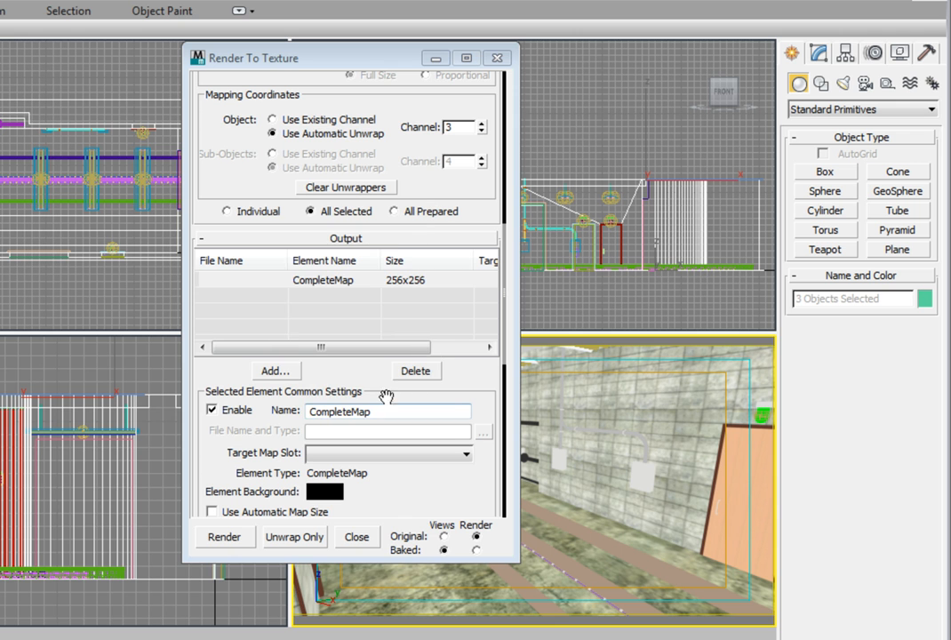
Step: Review the CompleteMap element's target map slot choices and set its map size to 1024x1024
{"action": "left_click_drag", "start_coordinate": [463, 395], "coordinate": [467, 270]}
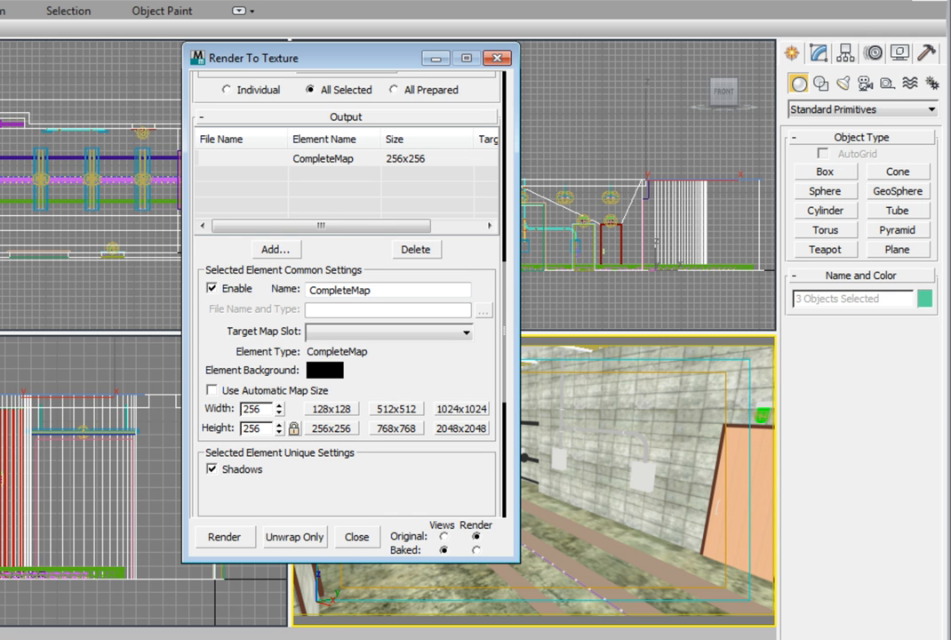
{"action": "left_click", "coordinate": [435, 334]}
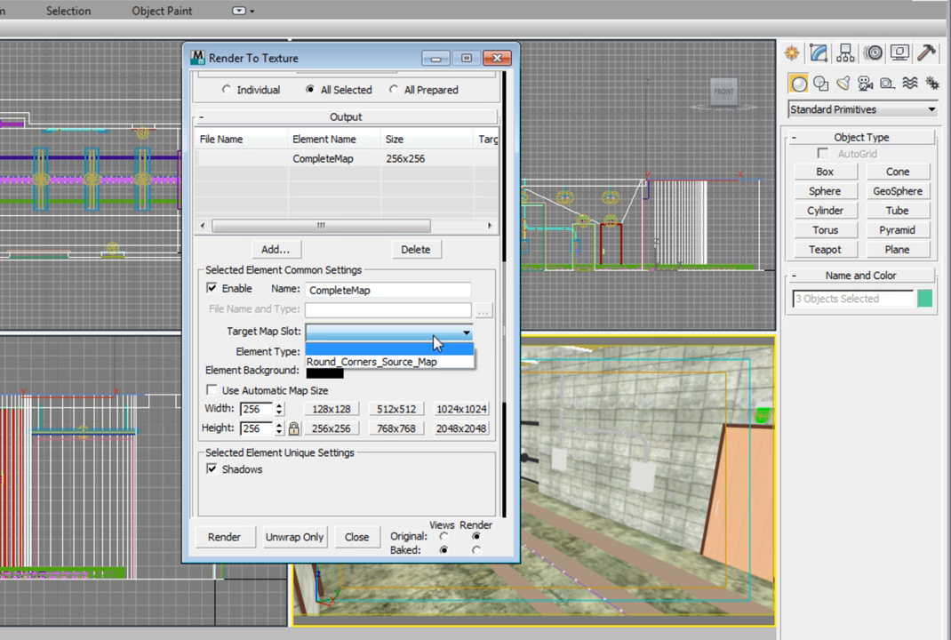
{"action": "left_click", "coordinate": [433, 335]}
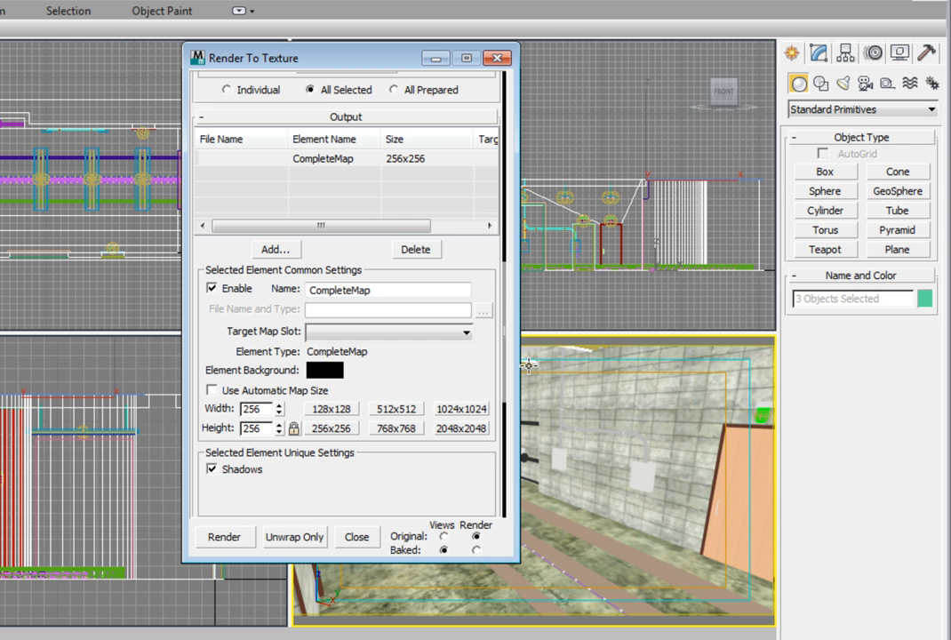
{"action": "left_click", "coordinate": [459, 412]}
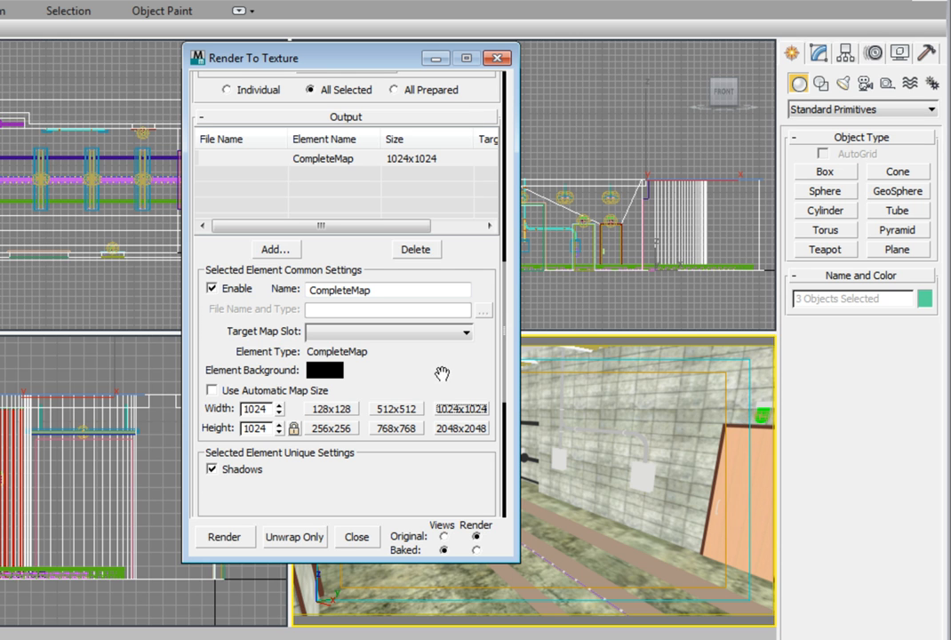
Step: Set the baked material to Create New Baked with the Standard:Blinn type
{"action": "left_click_drag", "start_coordinate": [469, 381], "coordinate": [496, 210]}
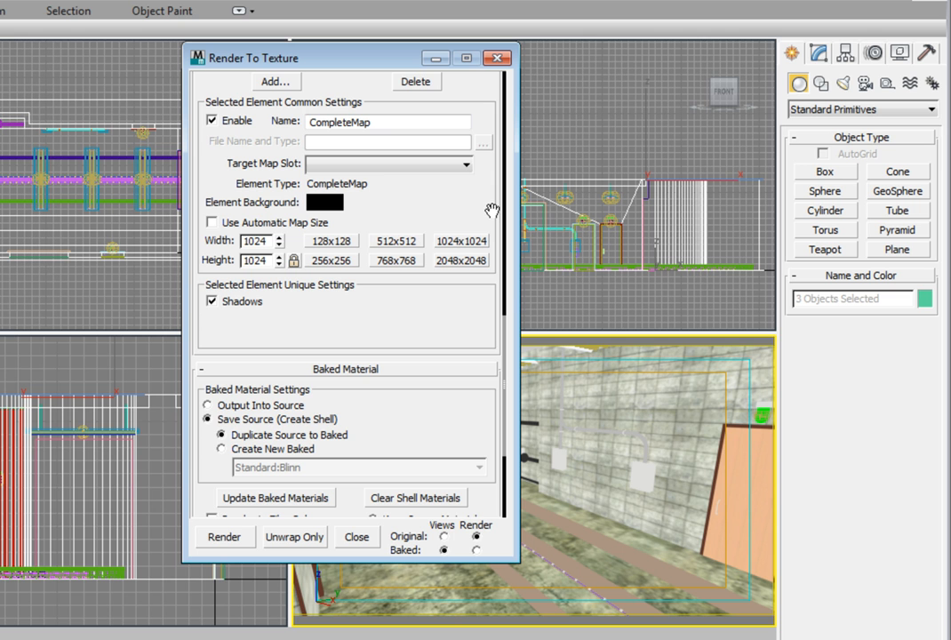
{"action": "left_click_drag", "start_coordinate": [431, 397], "coordinate": [446, 189]}
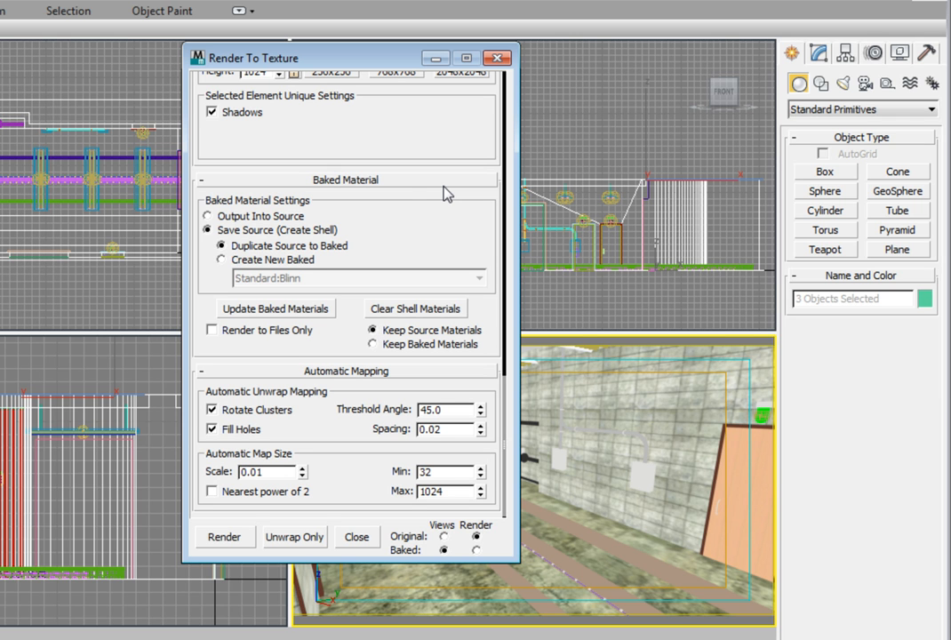
{"action": "left_click", "coordinate": [223, 260]}
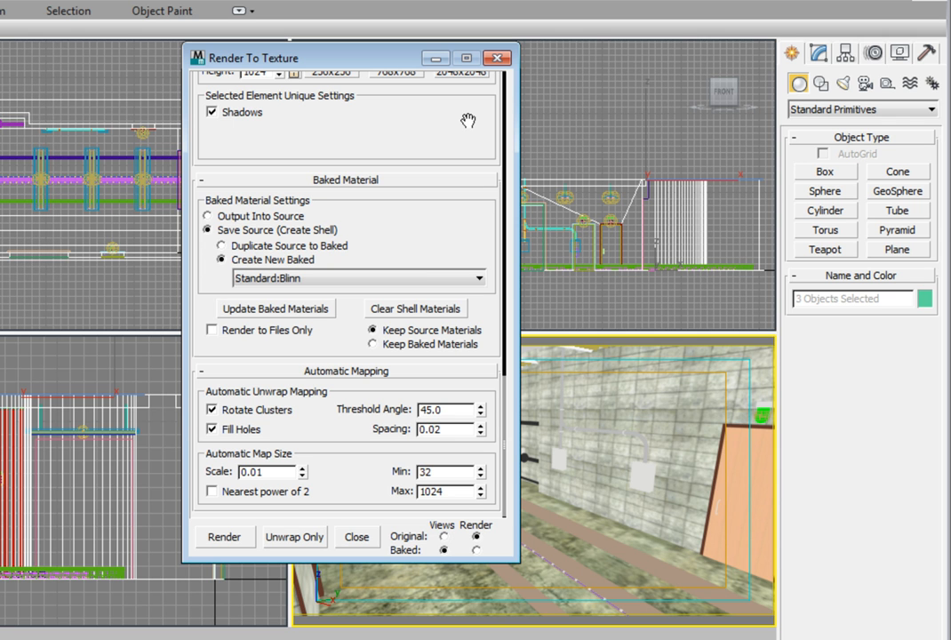
Step: Assign Diffuse Color as the target map slot of the CompleteMap element
{"action": "left_click_drag", "start_coordinate": [468, 121], "coordinate": [445, 385]}
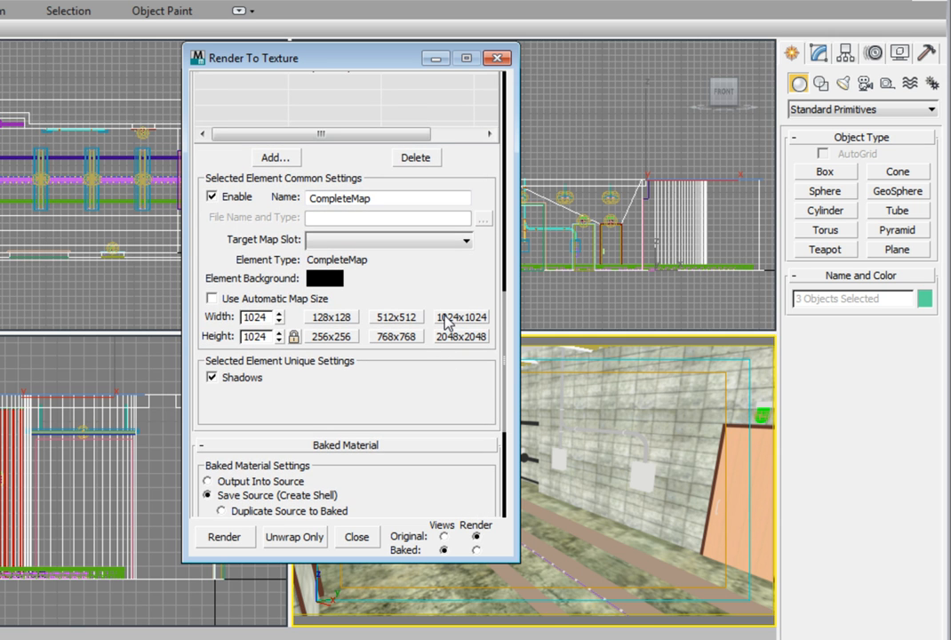
{"action": "left_click", "coordinate": [464, 240]}
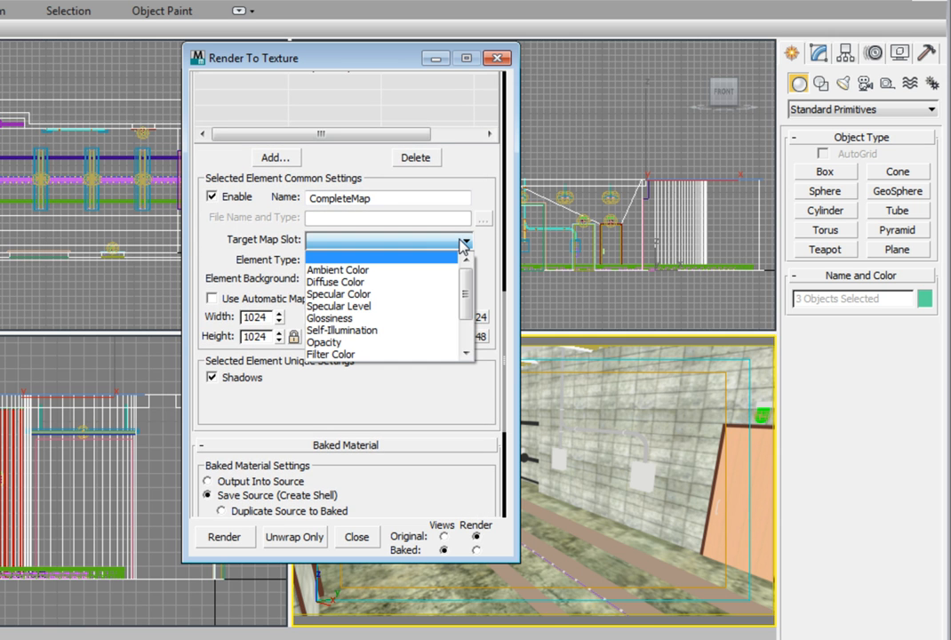
{"action": "left_click", "coordinate": [380, 281]}
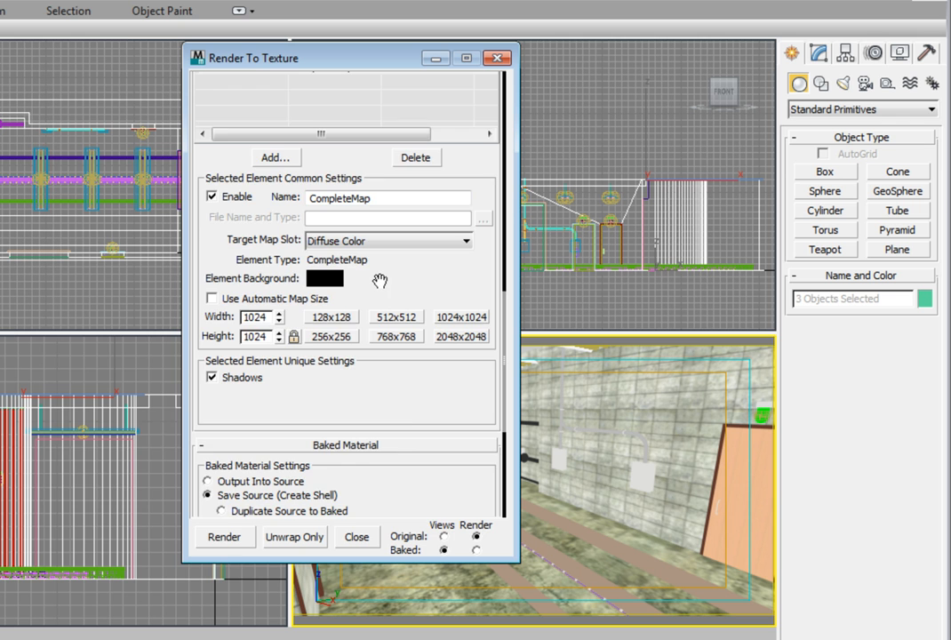
Step: Render the textures for the selected objects, overwriting the existing CompleteMap files
{"action": "scroll", "coordinate": [380, 281], "scroll_direction": "down", "scroll_amount": 6}
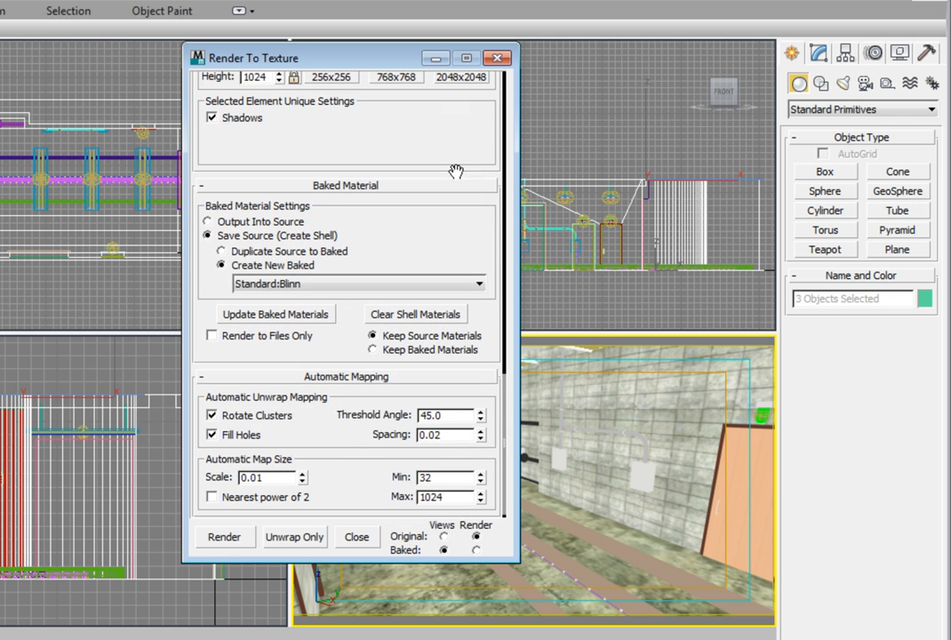
{"action": "left_click_drag", "start_coordinate": [455, 170], "coordinate": [455, 108]}
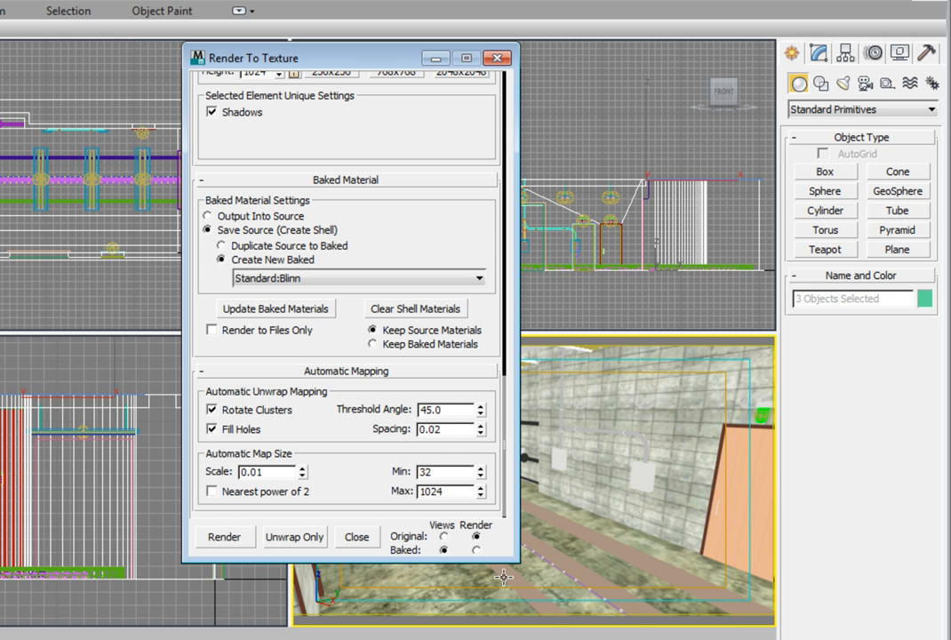
{"action": "left_click", "coordinate": [220, 536]}
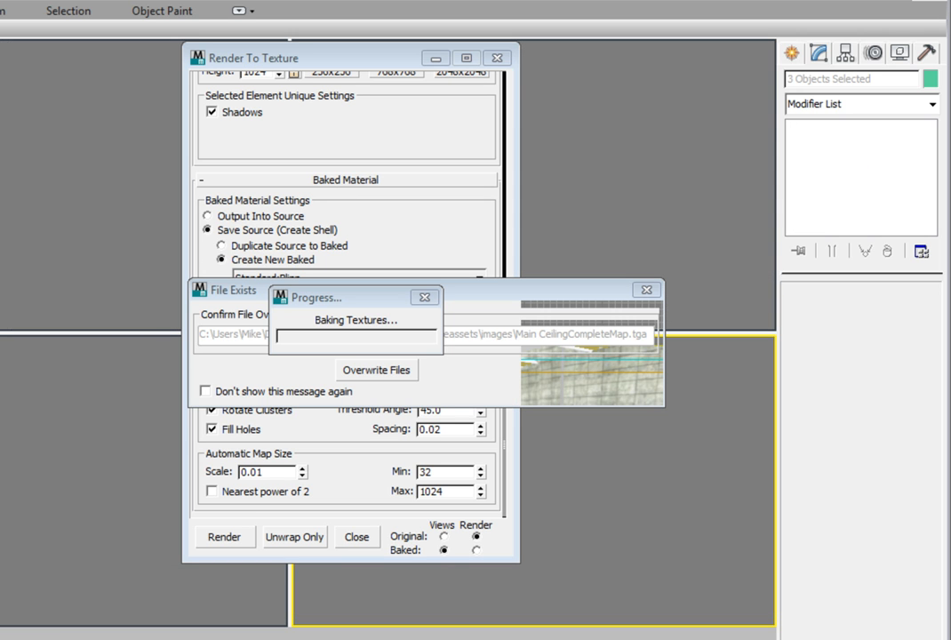
{"action": "left_click", "coordinate": [375, 369]}
{"action": "left_click", "coordinate": [363, 367]}
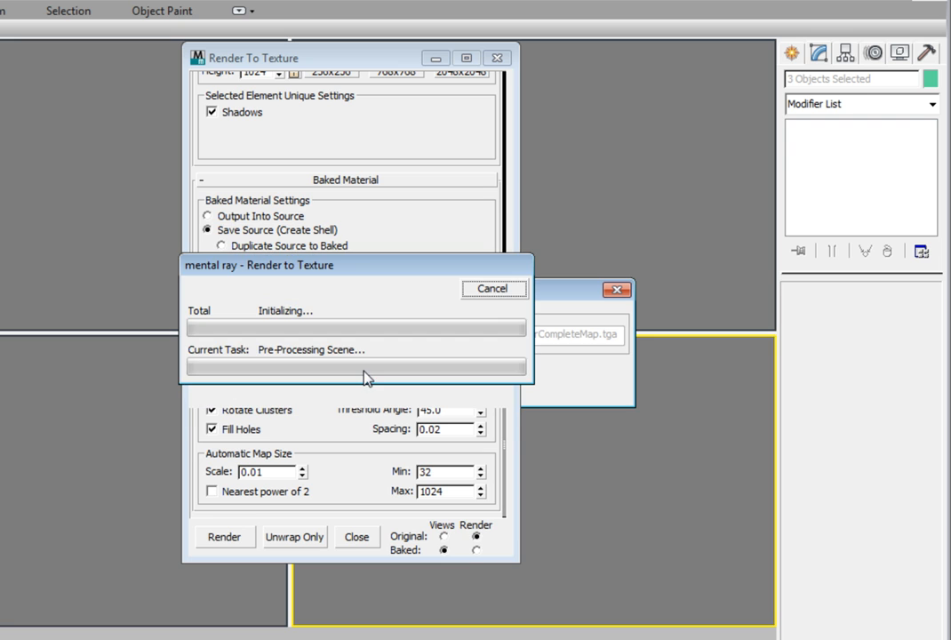